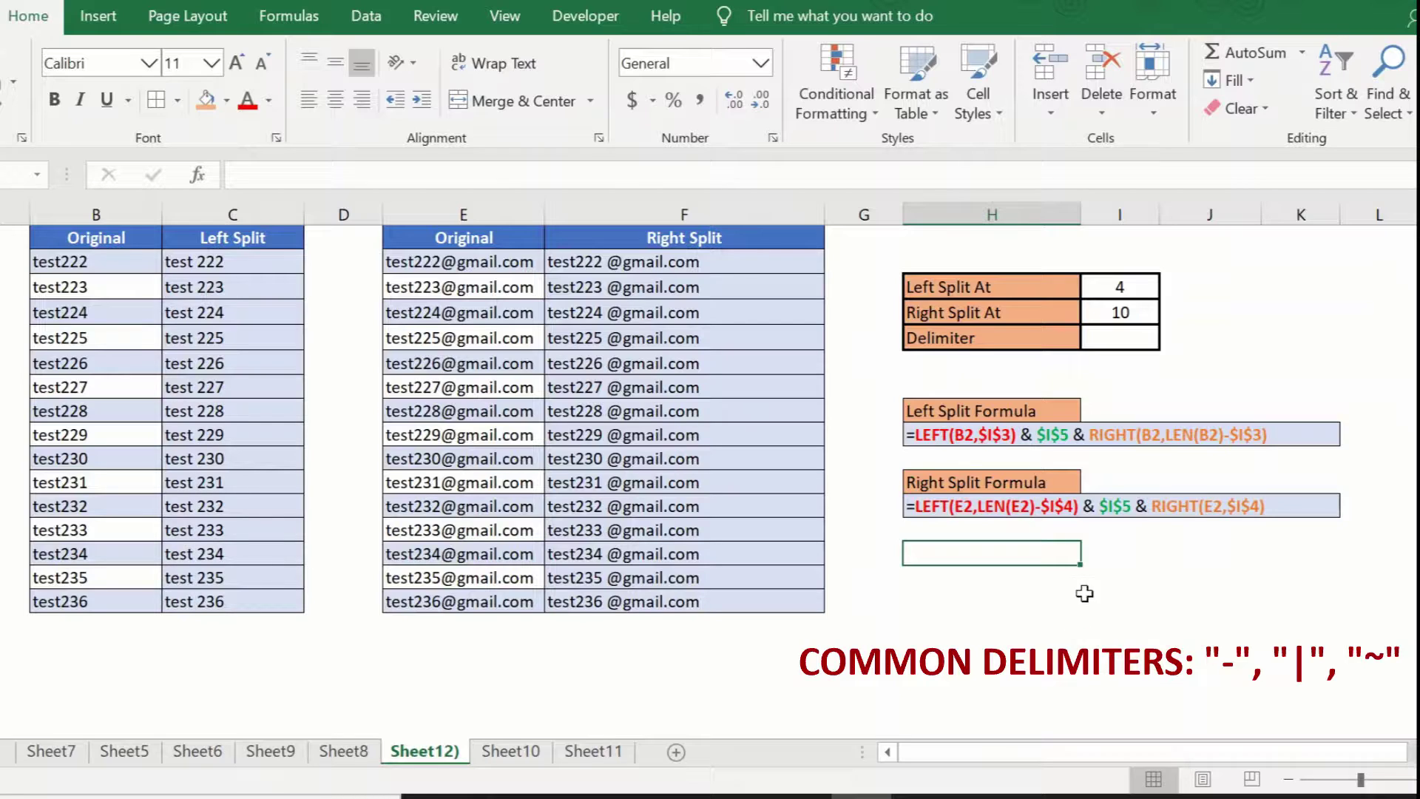
pyautogui.click(1122, 340)
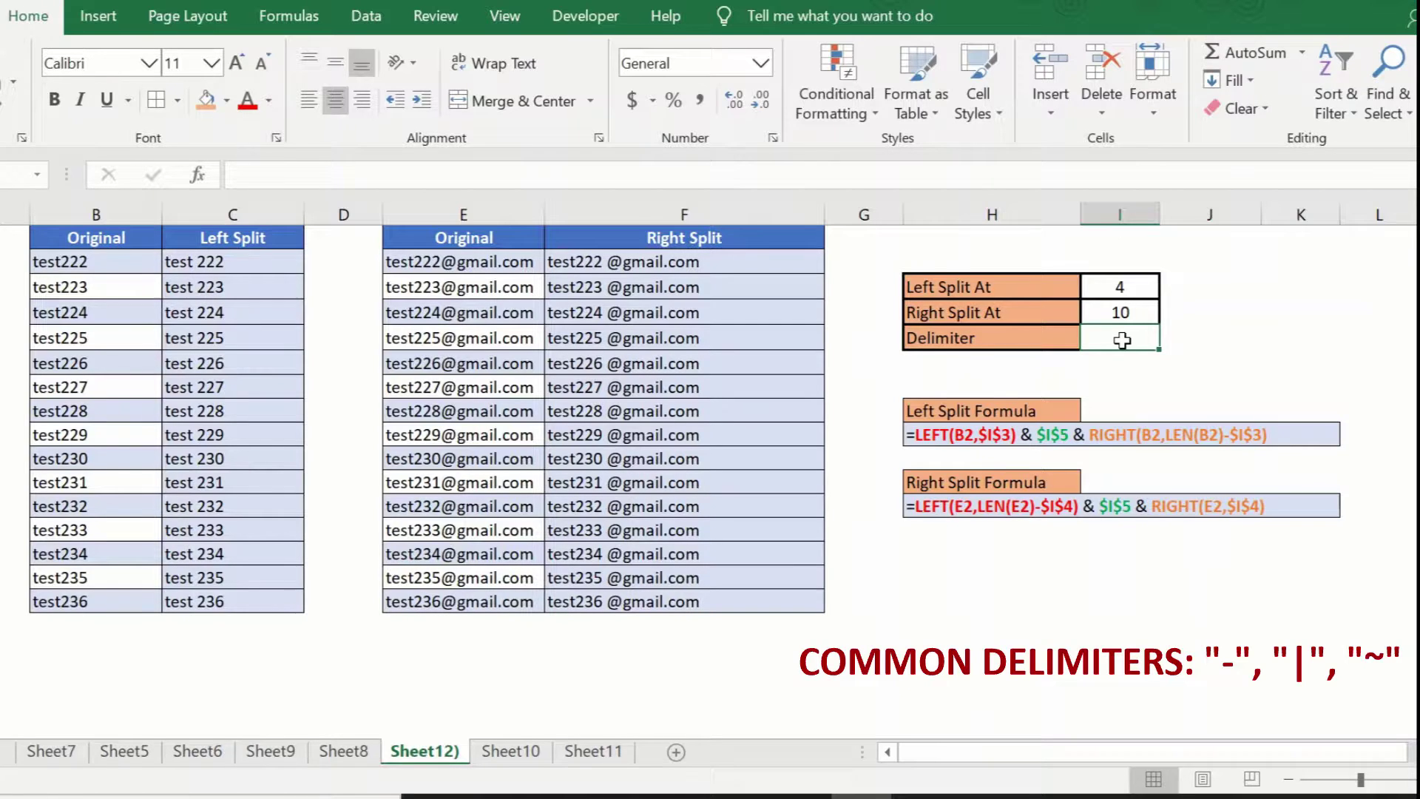
pyautogui.write('-')
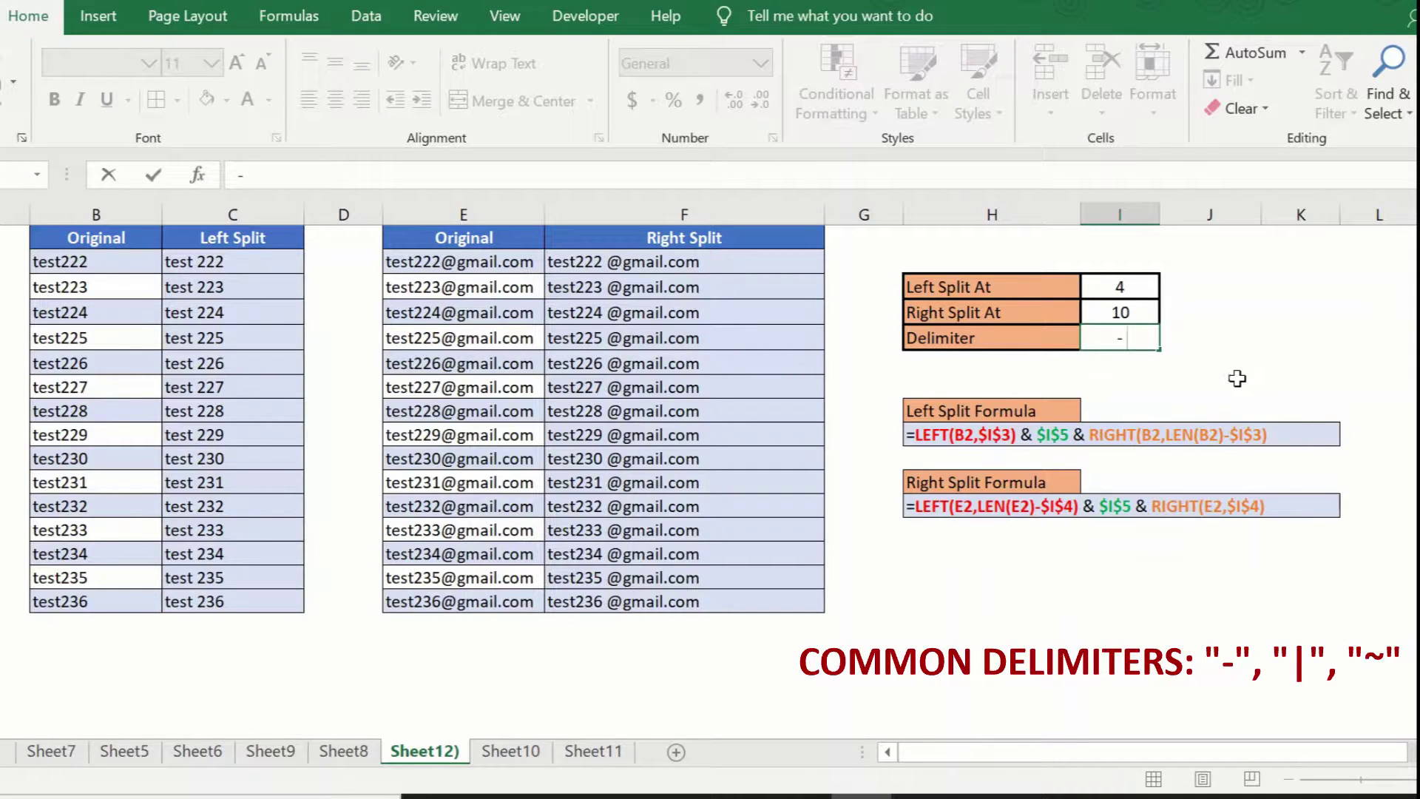
pyautogui.press('Return')
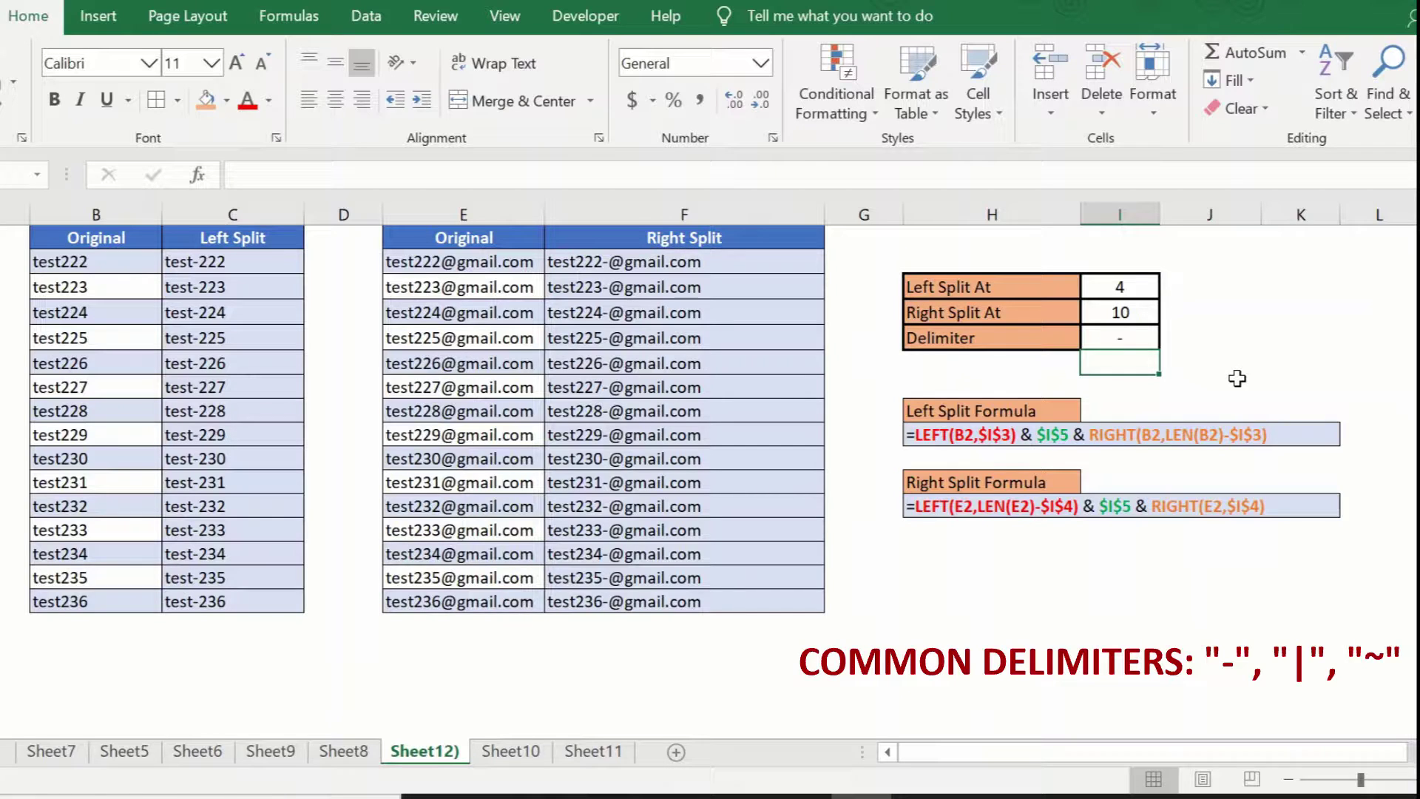
pyautogui.click(1300, 287)
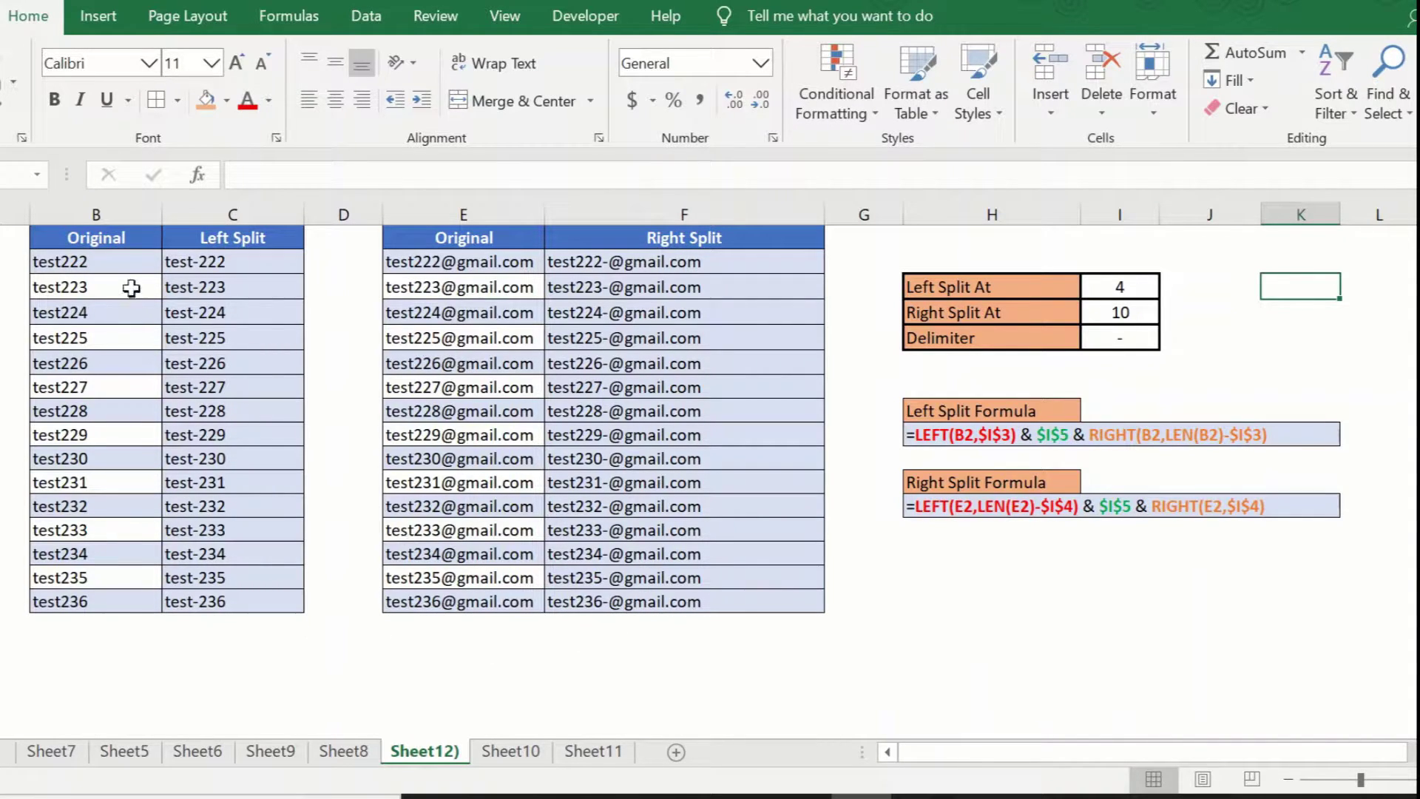
pyautogui.moveTo(116, 264)
pyautogui.mouseDown()
pyautogui.moveTo(93, 366)
pyautogui.moveTo(100, 600)
pyautogui.mouseUp()
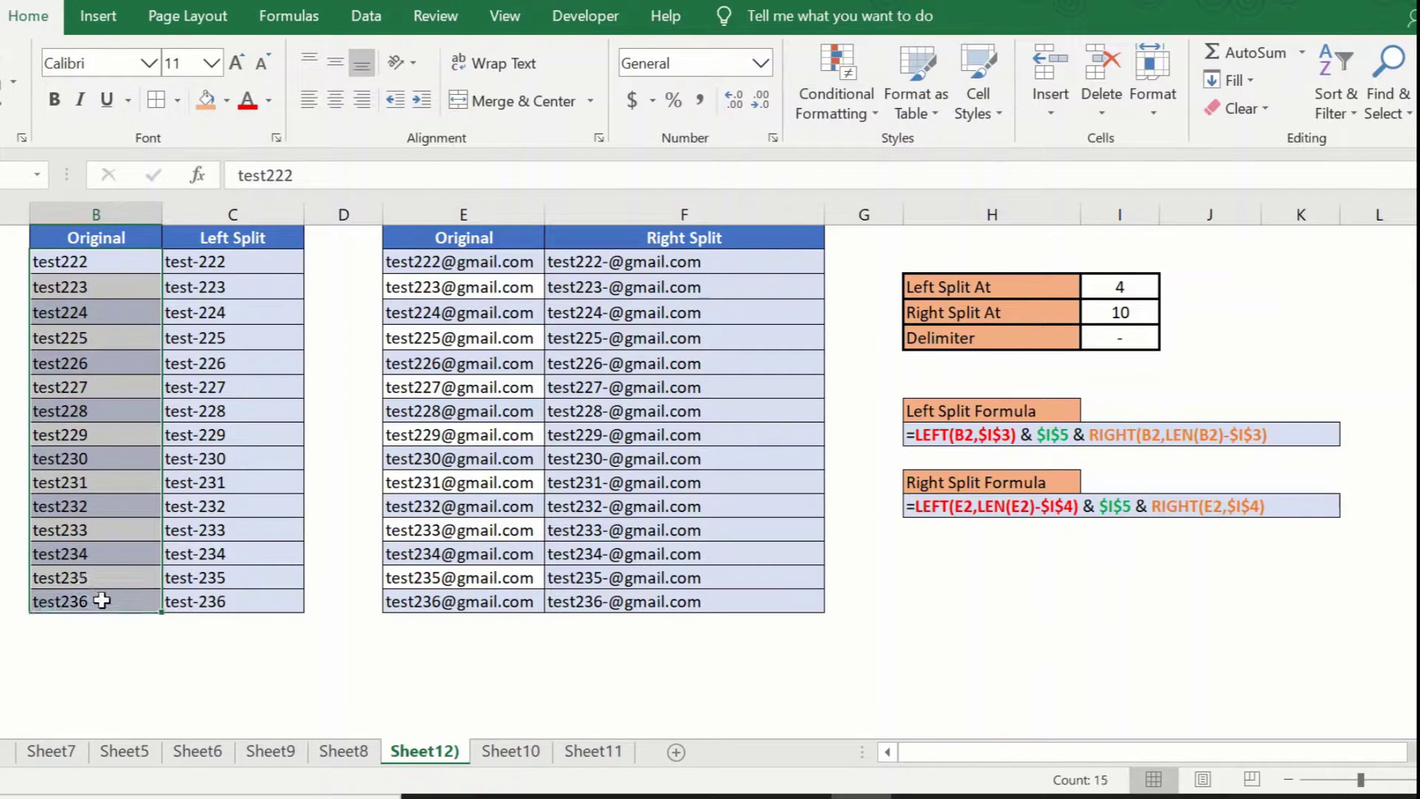
pyautogui.click(100, 270)
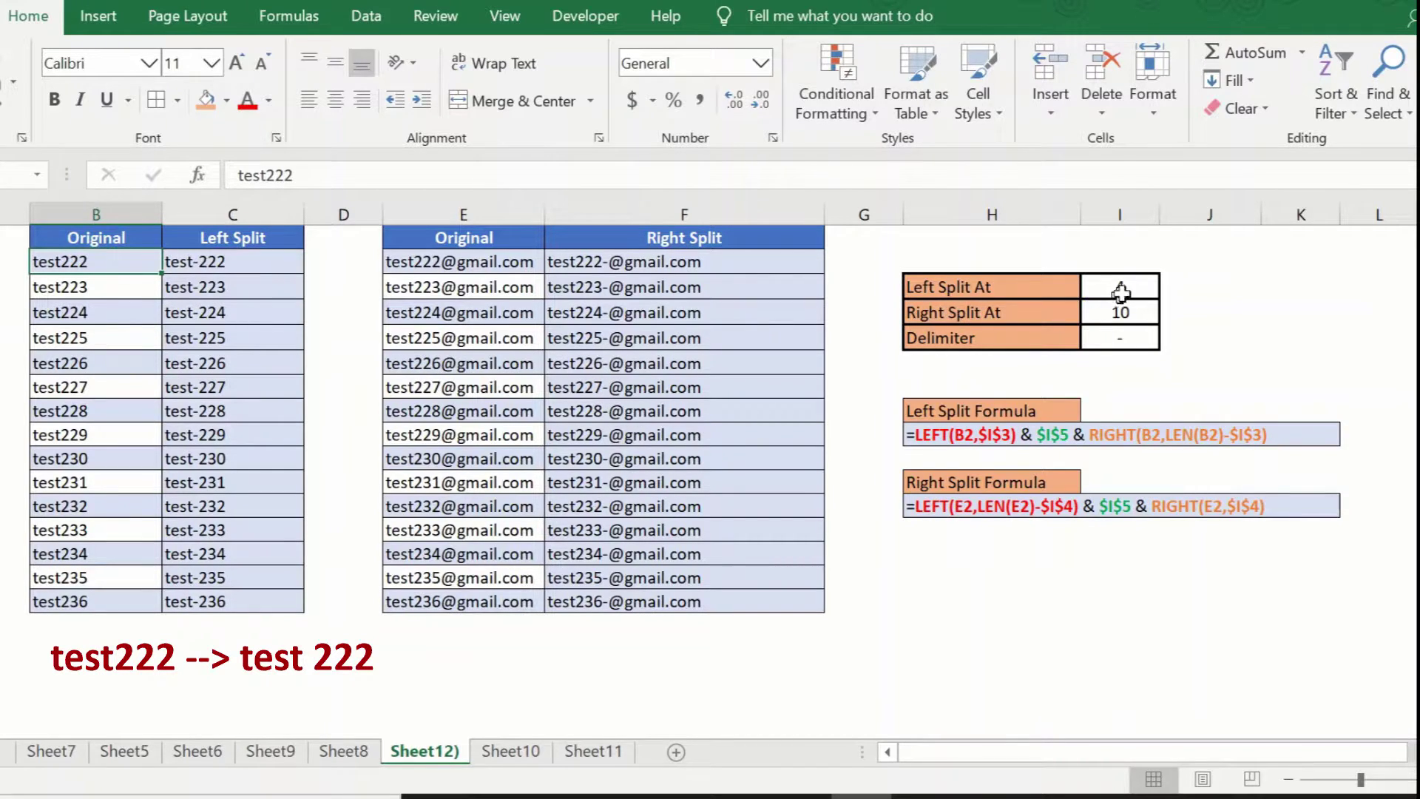
pyautogui.moveTo(1119, 286); pyautogui.dragTo(1209, 286)
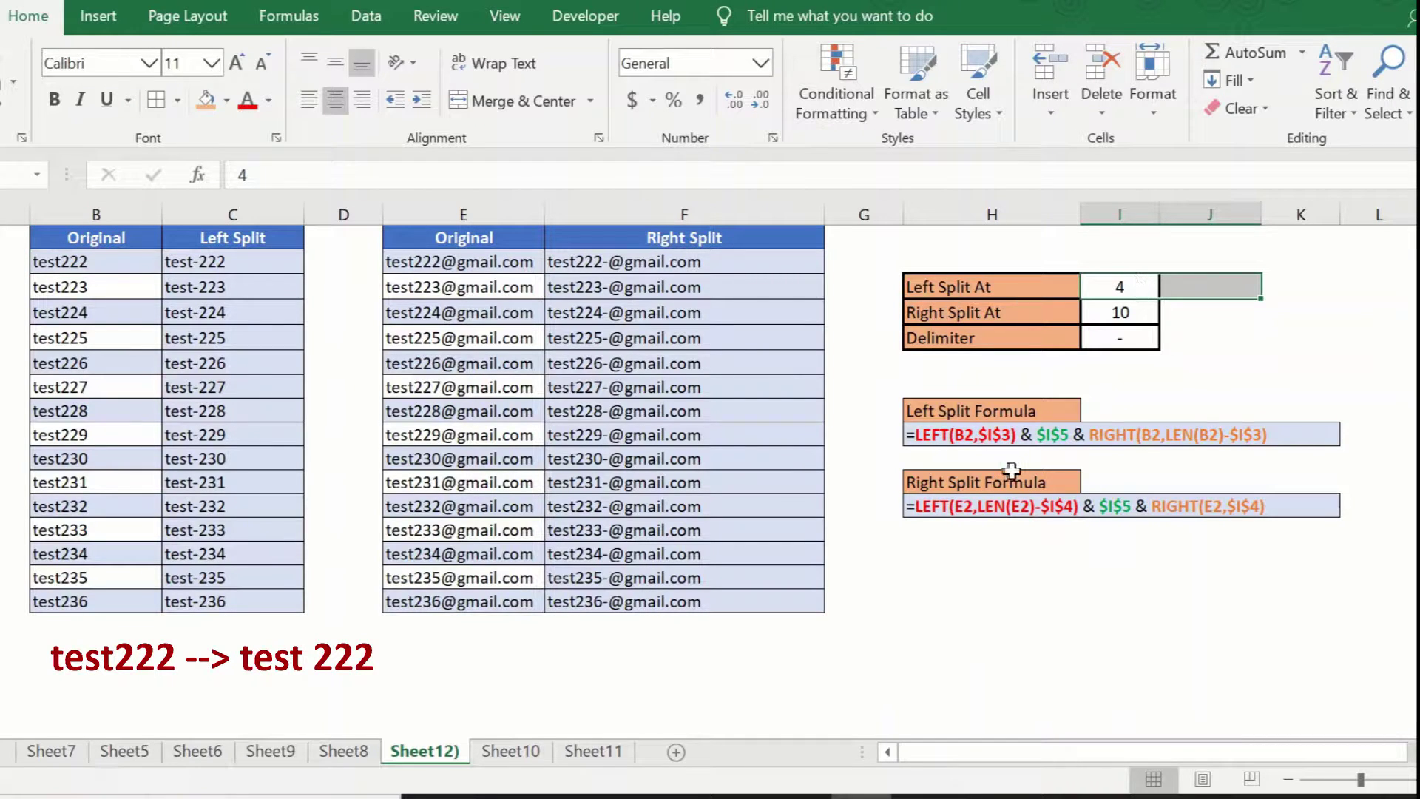
pyautogui.click(976, 433)
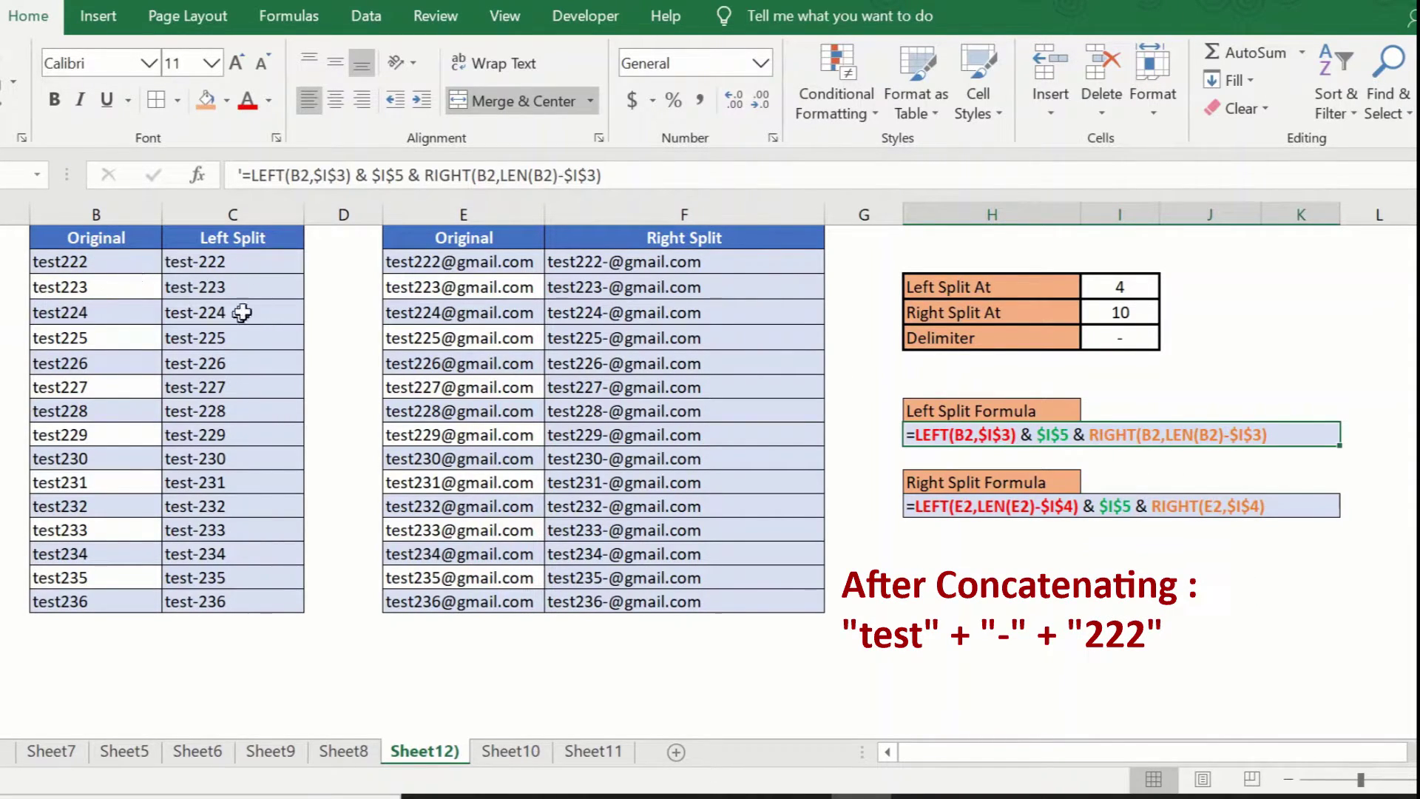
pyautogui.click(228, 267)
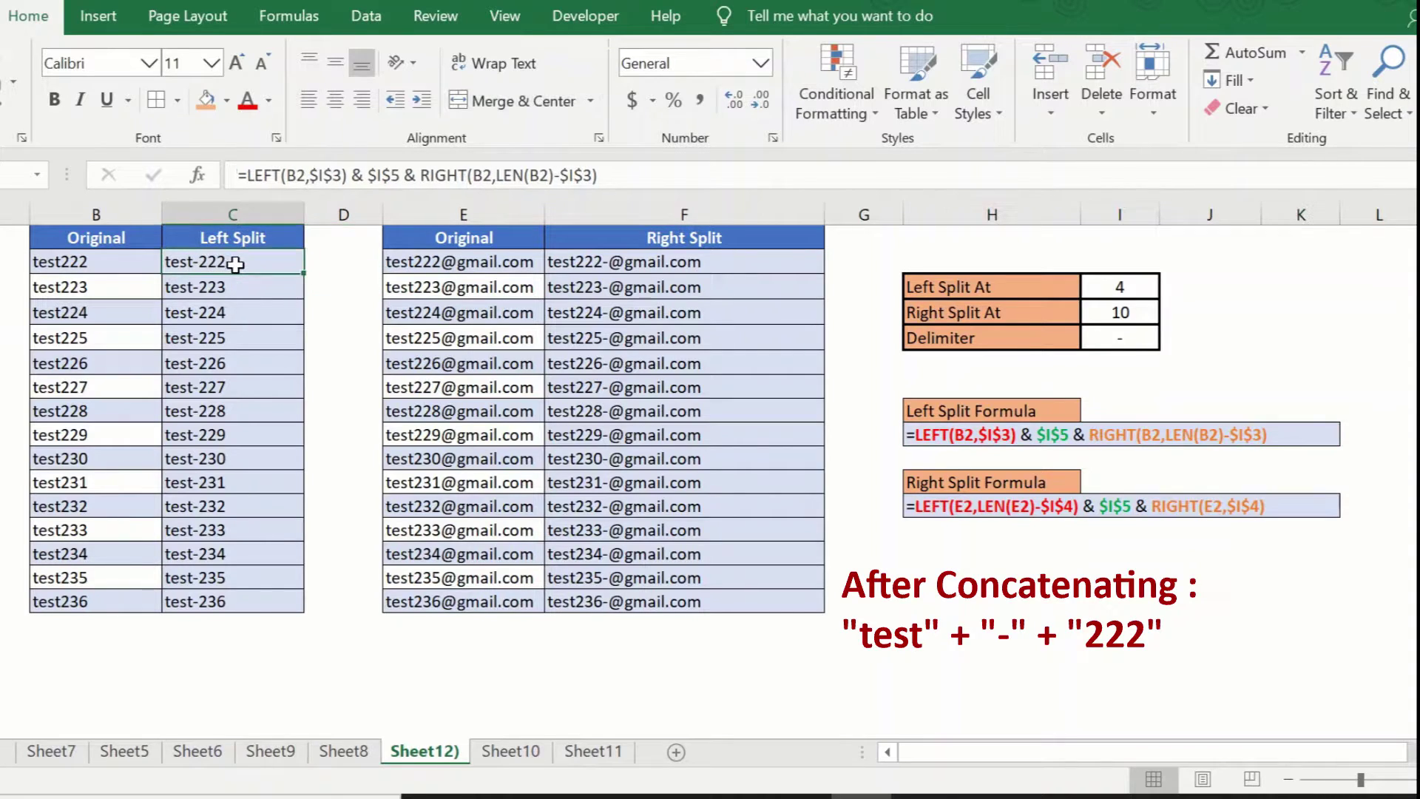
pyautogui.click(910, 556)
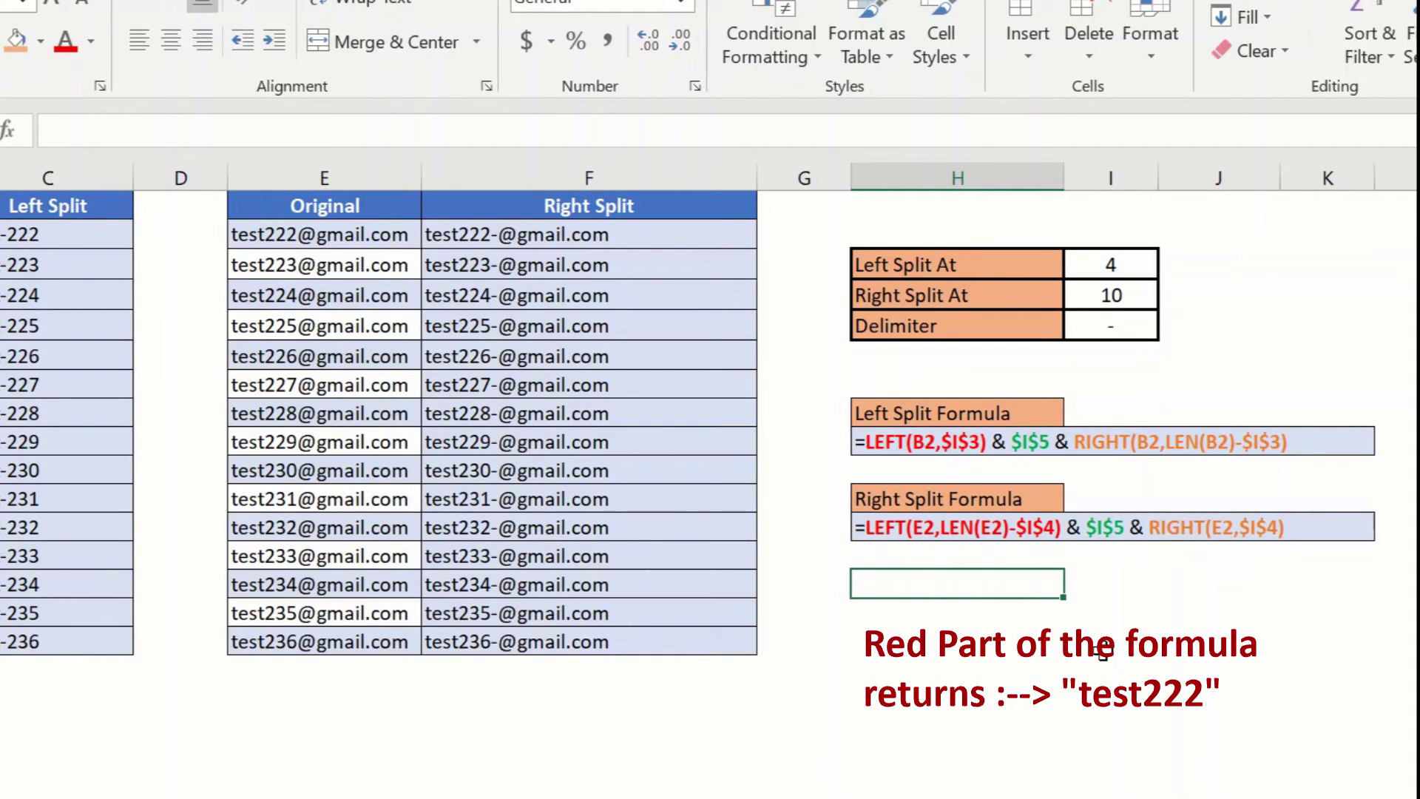
pyautogui.click(1102, 648)
pyautogui.press('Delete')
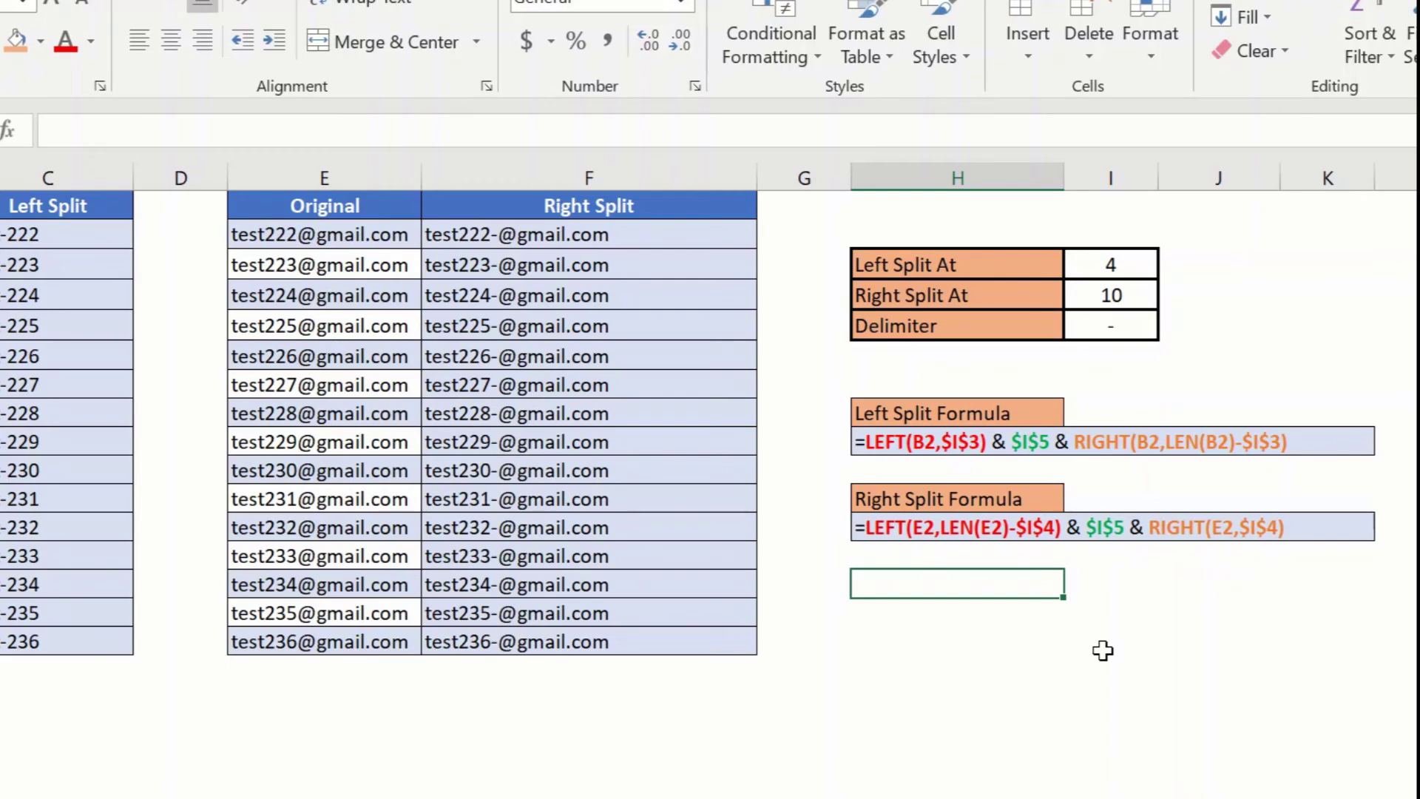